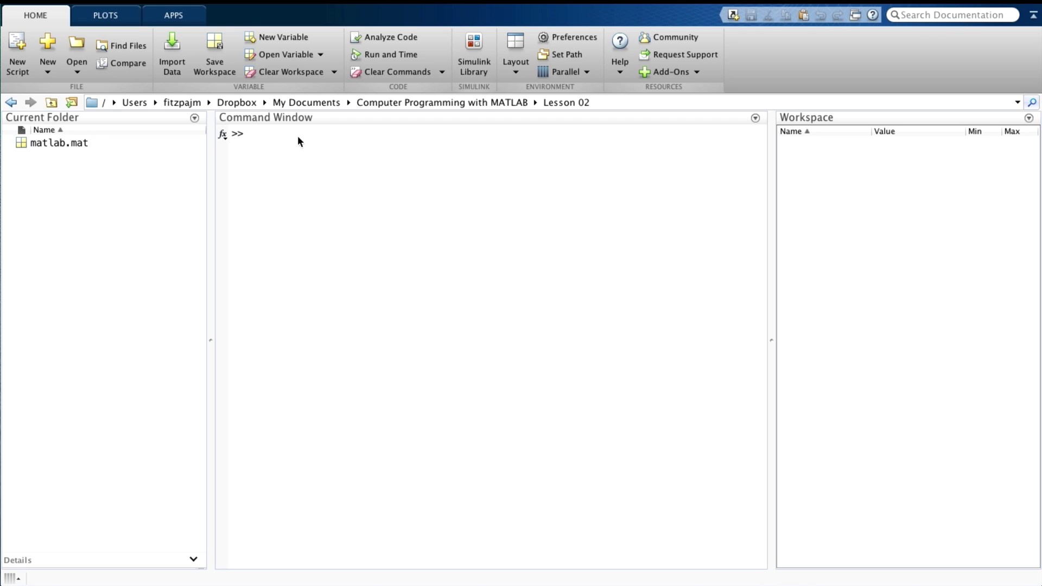
Step: Create x as 1:3:7, giving the step-3 vector 1 4 7
{"action": "left_click", "coordinate": [298, 138]}
{"action": "type", "text": "x "}
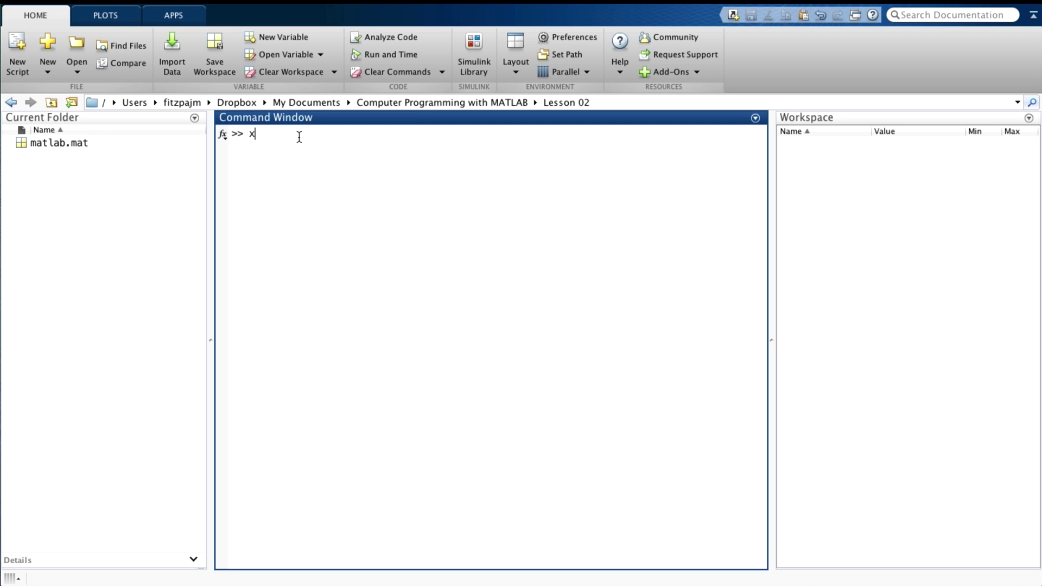
{"action": "type", "text": "= "}
{"action": "type", "text": "1:"}
{"action": "type", "text": "3:"}
{"action": "type", "text": "7"}
{"action": "key", "text": "Return"}
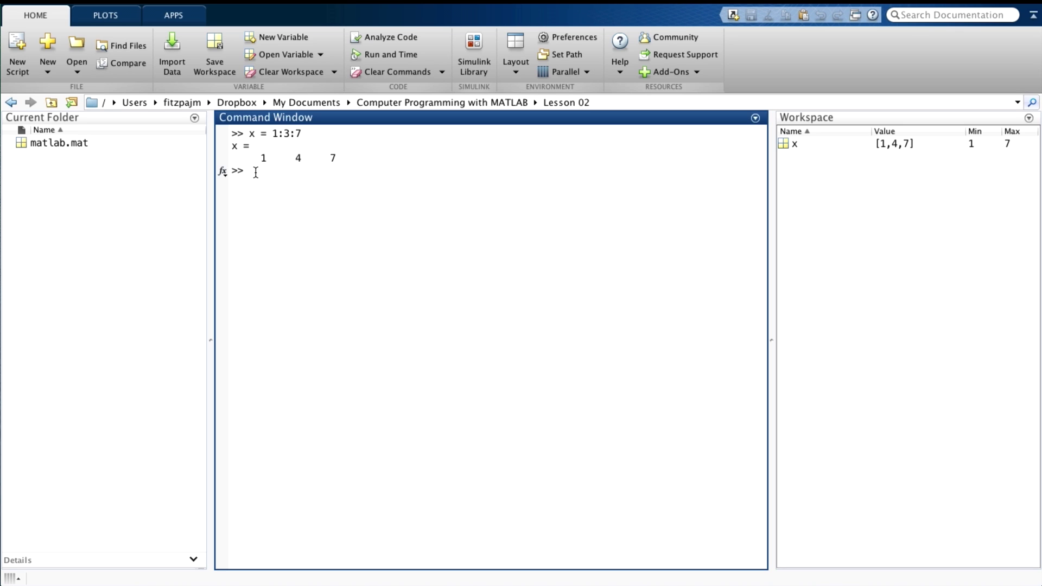
{"action": "type", "text": "1:"}
{"action": "type", "text": "3:"}
{"action": "type", "text": "8"}
Step: Evaluate 1:3:8, 1:3:9 and 1:3:9.9 (all 1 4 7) and 1:3:10 (1 4 7 10)
{"action": "key", "text": "Return"}
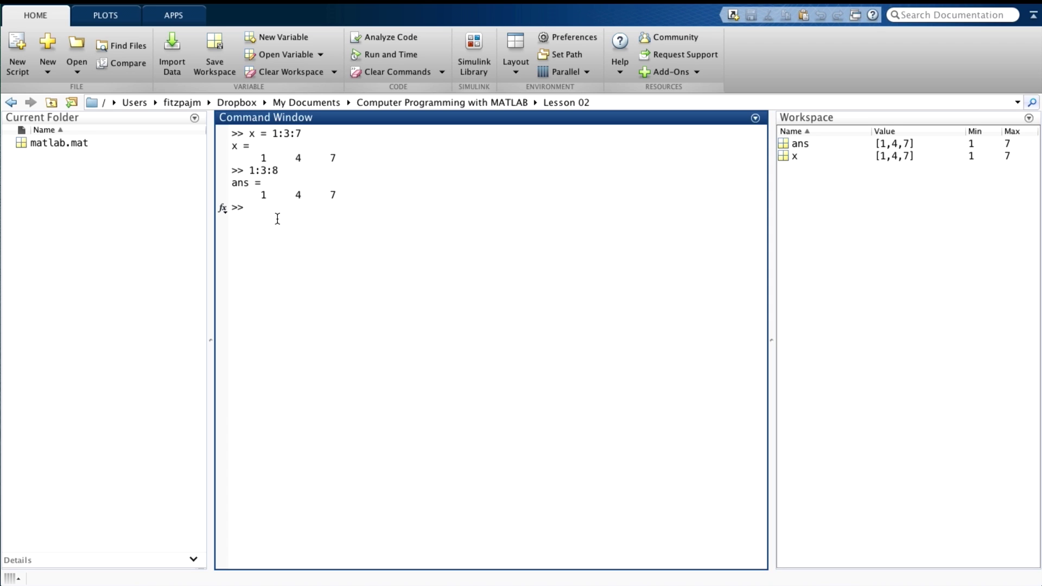
{"action": "type", "text": "1:3"}
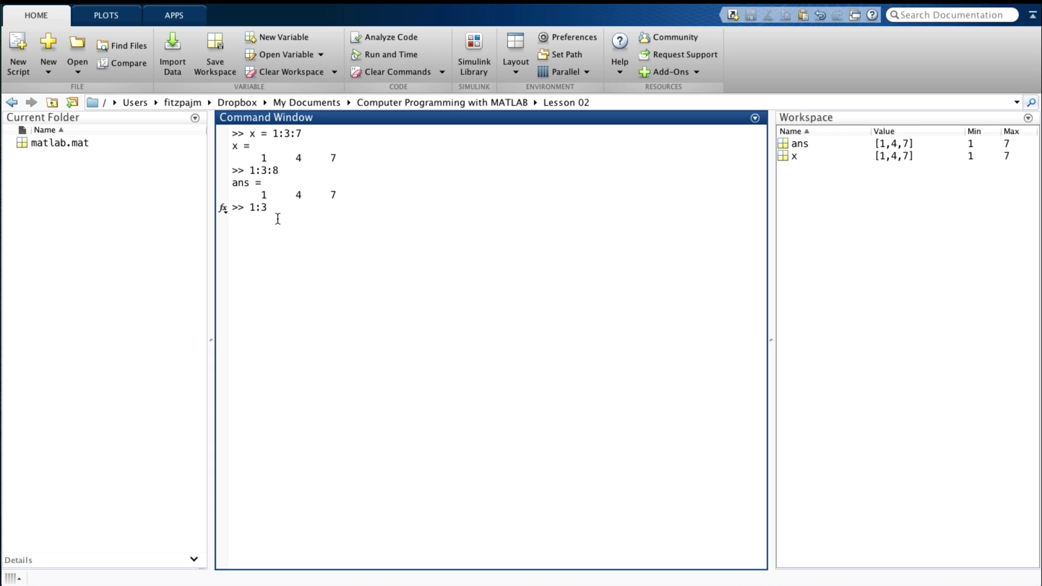
{"action": "type", "text": ":9"}
{"action": "key", "text": "Return"}
{"action": "type", "text": "1:3"}
{"action": "type", "text": ":9.9"}
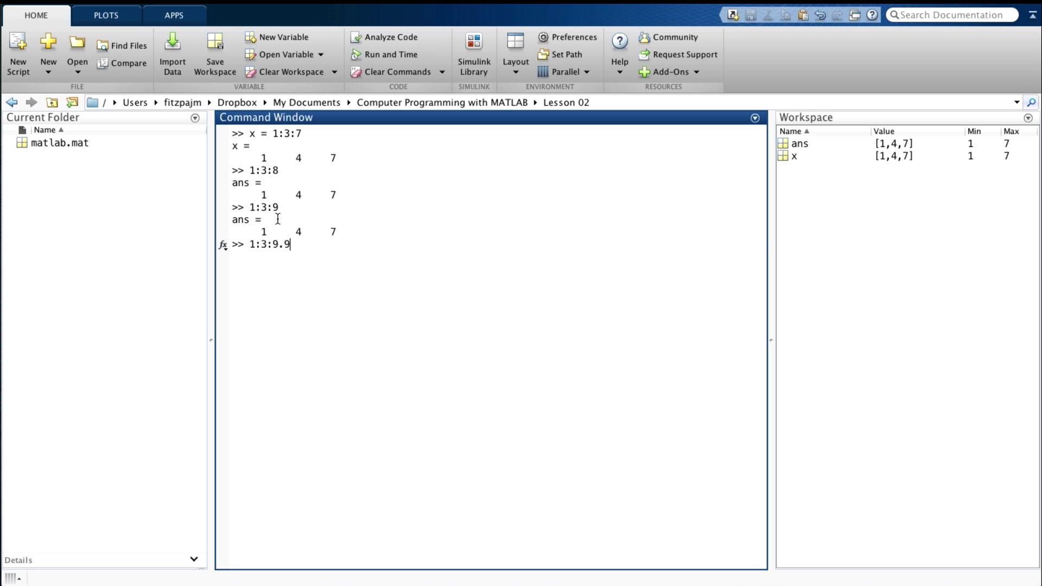
{"action": "key", "text": "Return"}
{"action": "type", "text": "1:3"}
{"action": "type", "text": ":10"}
{"action": "key", "text": "Return"}
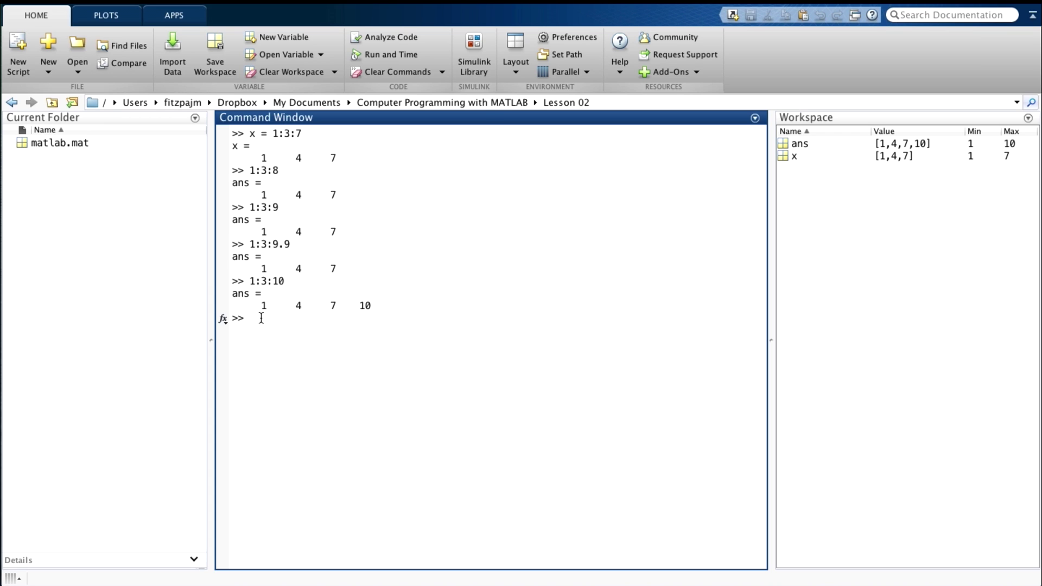
{"action": "type", "text": "in"}
{"action": "type", "text": "ts ="}
{"action": "type", "text": " 1:"}
{"action": "type", "text": "100"}
Step: Create ints as 1:100 and confirm size(ints) reports 1 100
{"action": "key", "text": "Return"}
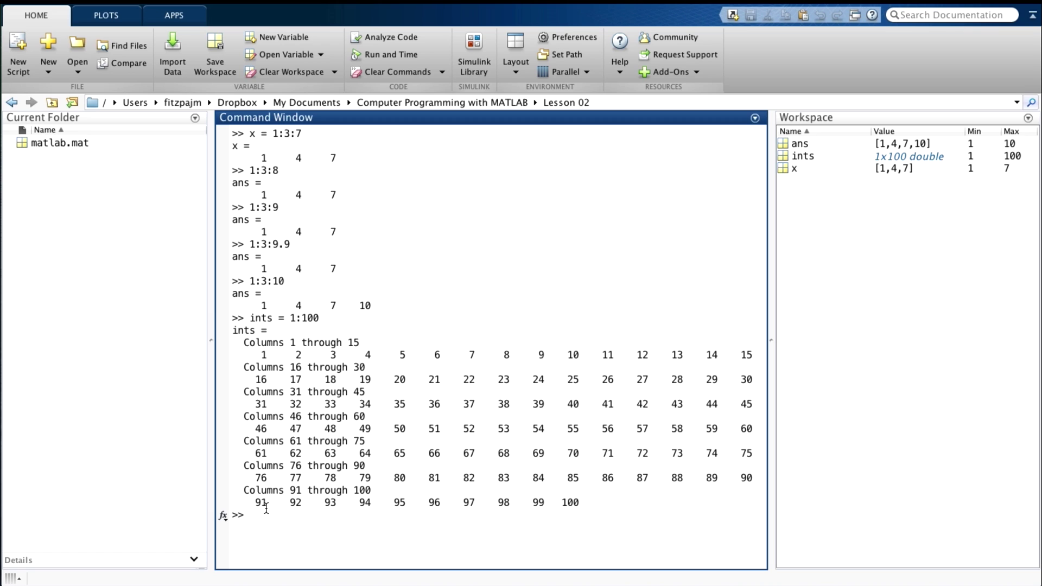
{"action": "type", "text": "size("}
{"action": "type", "text": "iint"}
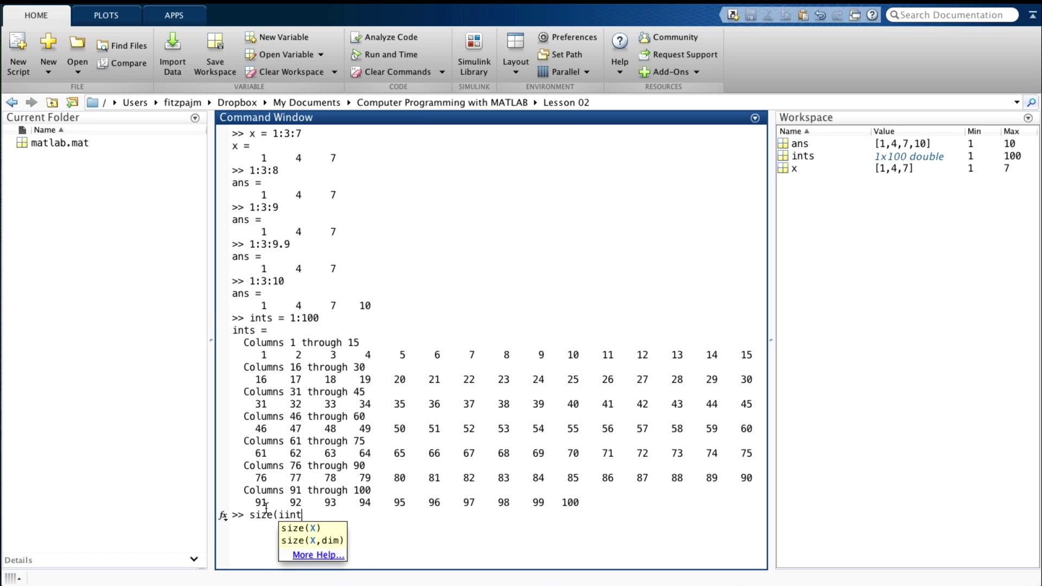
{"action": "key", "text": "BackSpace"}
{"action": "key", "text": "BackSpace"}
{"action": "key", "text": "BackSpace"}
{"action": "type", "text": "nts)"}
{"action": "key", "text": "Return"}
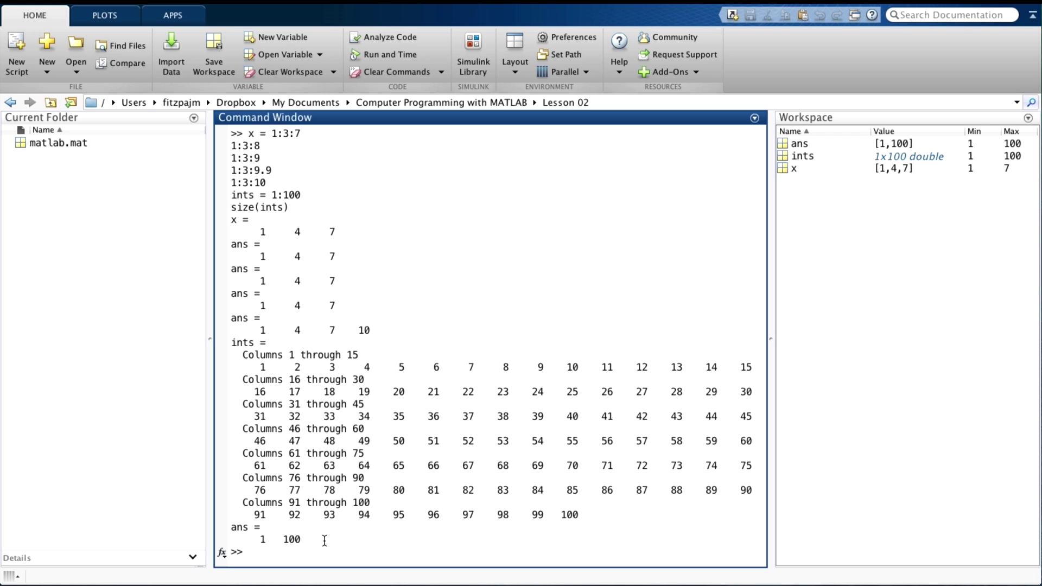
{"action": "type", "text": "1"}
{"action": "type", "text": "+2"}
Step: Evaluate 1+2 and plus(1,2) as 3, then colon(1,7) and 1:7 as 1 through 7
{"action": "key", "text": "Return"}
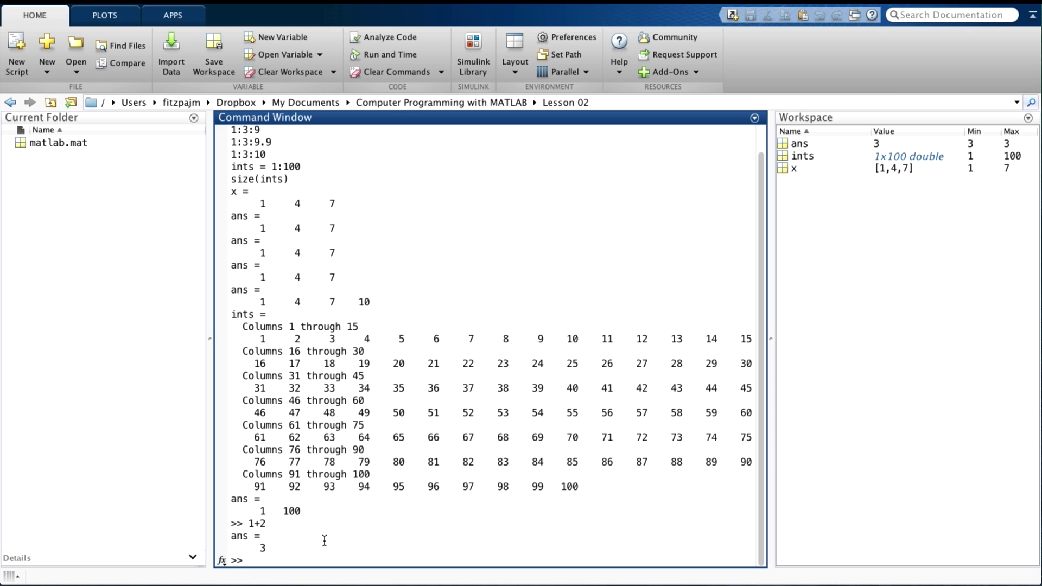
{"action": "type", "text": "pl"}
{"action": "type", "text": "us("}
{"action": "type", "text": "1,2)"}
{"action": "key", "text": "Return"}
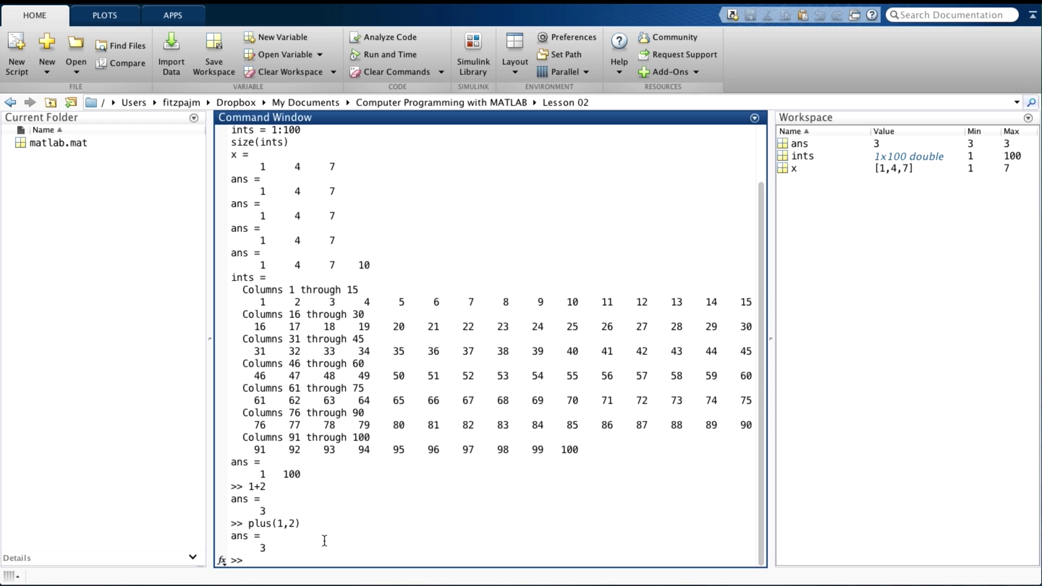
{"action": "type", "text": "col"}
{"action": "type", "text": "on(1,"}
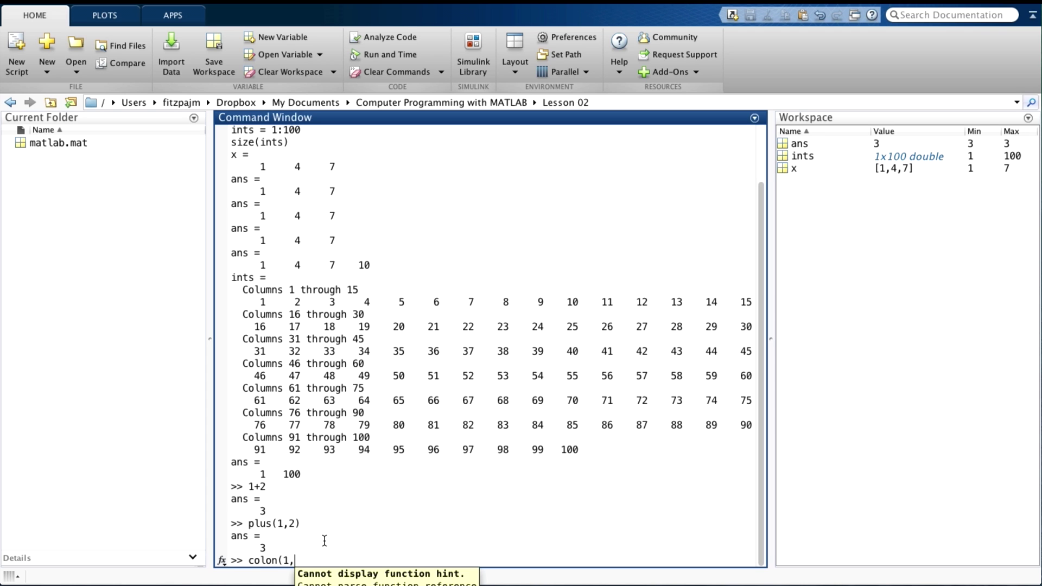
{"action": "type", "text": "7)"}
{"action": "key", "text": "Return"}
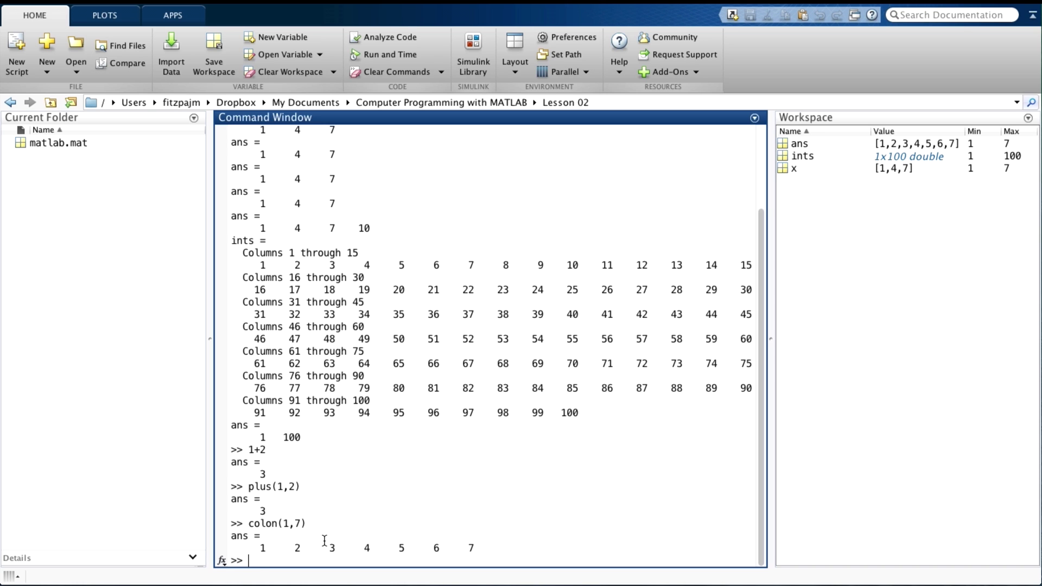
{"action": "type", "text": "1:7"}
{"action": "key", "text": "Return"}
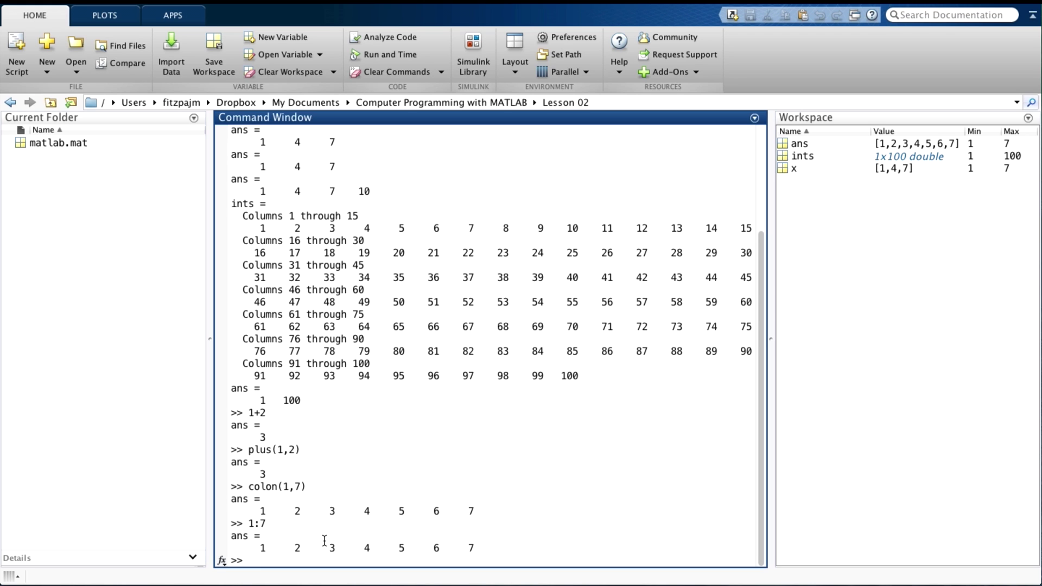
{"action": "type", "text": "1+2"}
Step: Evaluate 1+2 = 3, 10*20 = 200, 1:7, and 1:3:7 = 1 4 7
{"action": "key", "text": "Return"}
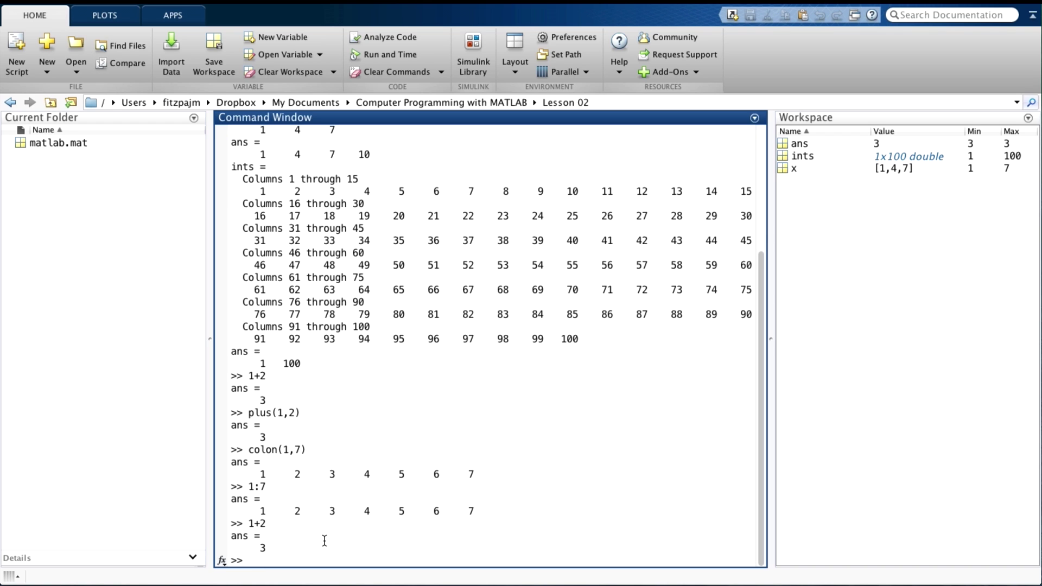
{"action": "type", "text": "1"}
{"action": "type", "text": "0*20"}
{"action": "key", "text": "Return"}
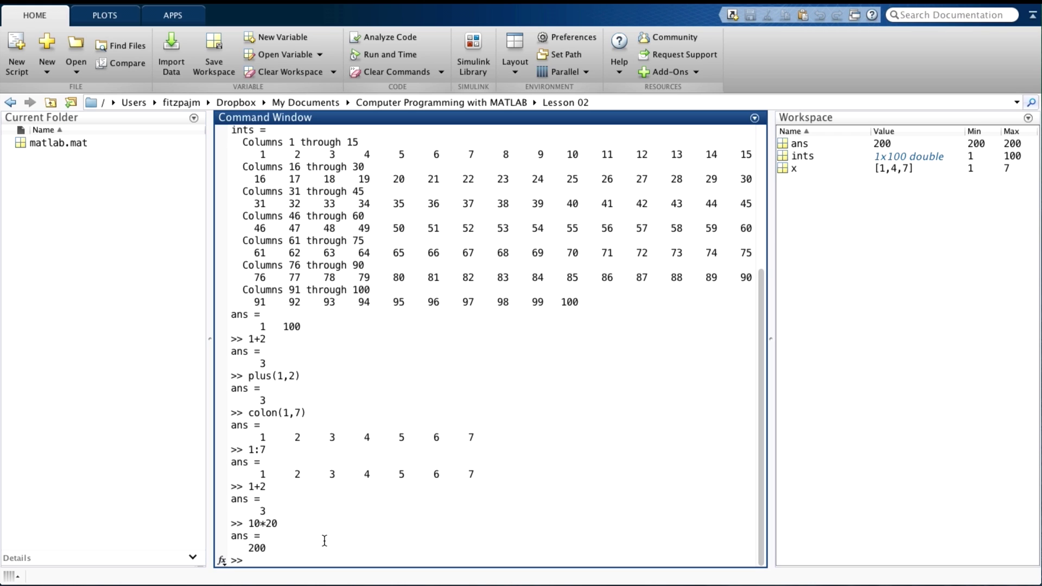
{"action": "type", "text": "1:"}
{"action": "type", "text": "7"}
{"action": "key", "text": "Return"}
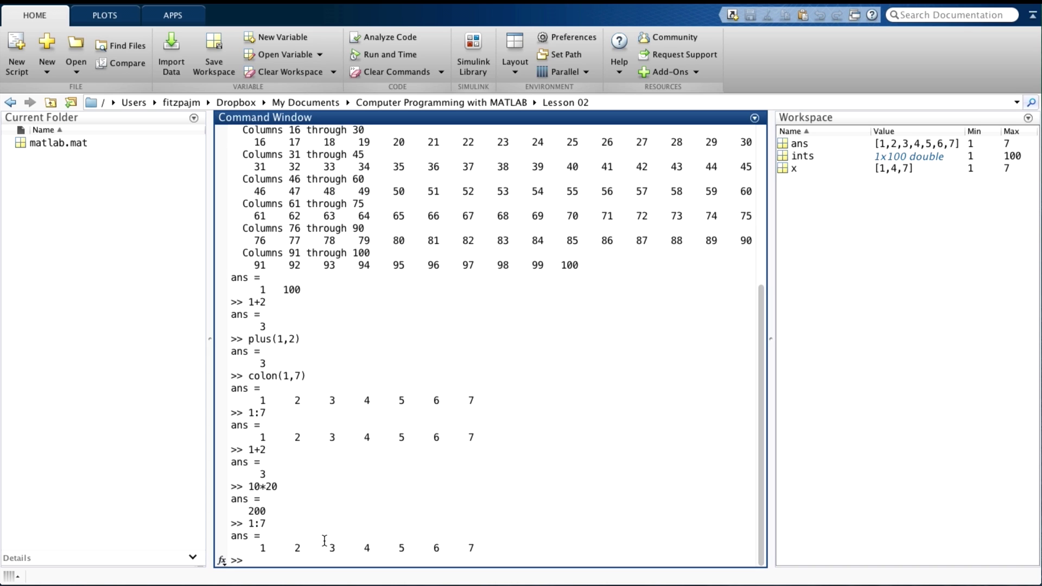
{"action": "type", "text": "1:3"}
{"action": "type", "text": ":7"}
{"action": "key", "text": "Return"}
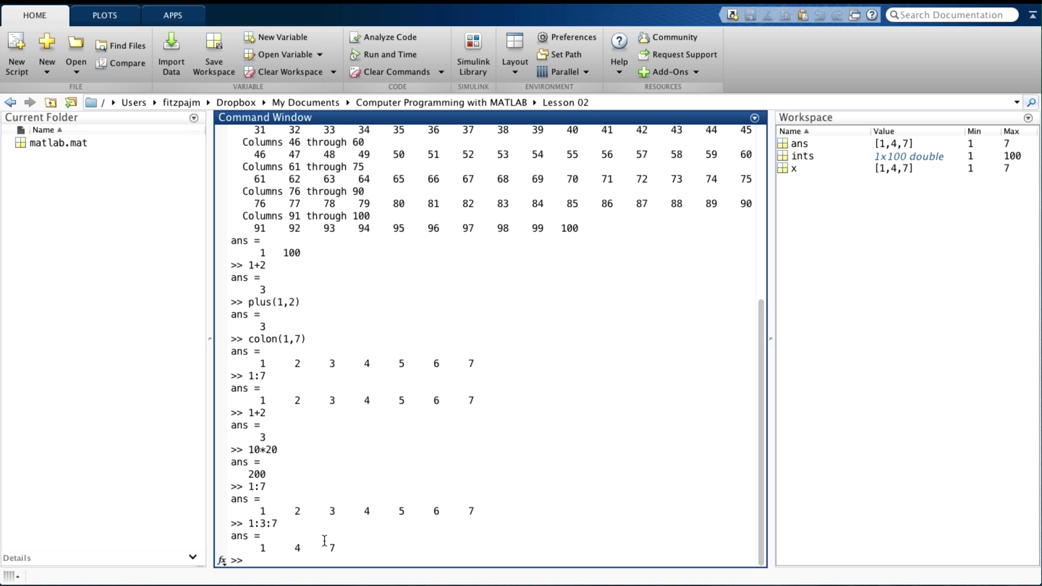
{"action": "type", "text": "z "}
{"action": "type", "text": "= 1"}
{"action": "type", "text": ":2:"}
{"action": "type", "text": "1000"}
Step: Create z as 1:2:1000, the odd numbers to 999, with size(z) 1 500
{"action": "key", "text": "Return"}
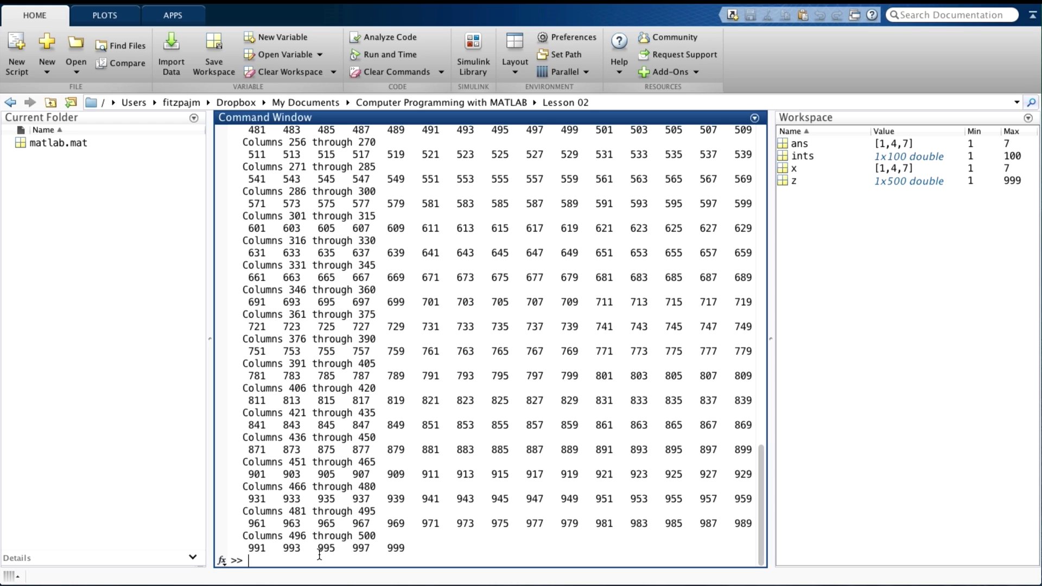
{"action": "type", "text": "siz"}
{"action": "type", "text": "e(z)"}
{"action": "key", "text": "Return"}
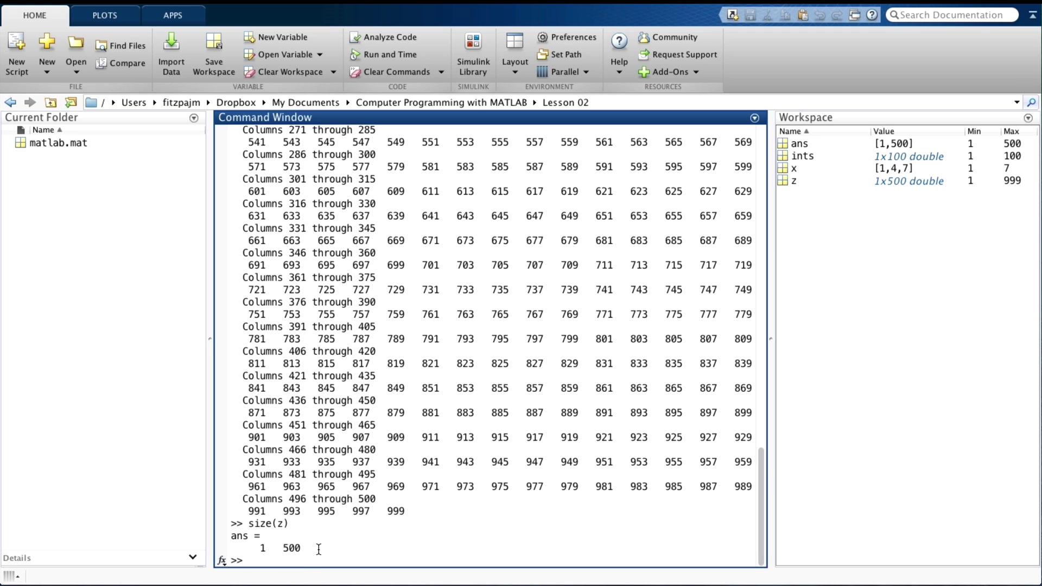
{"action": "type", "text": "sze"}
{"action": "type", "text": "vens "}
{"action": "type", "text": "= 2:"}
{"action": "type", "text": "2:"}
{"action": "type", "text": "500"}
Step: Create evens as the even numbers 2 to 500 and confirm size(evens) is 1 250
{"action": "key", "text": "Return"}
{"action": "type", "text": "sz"}
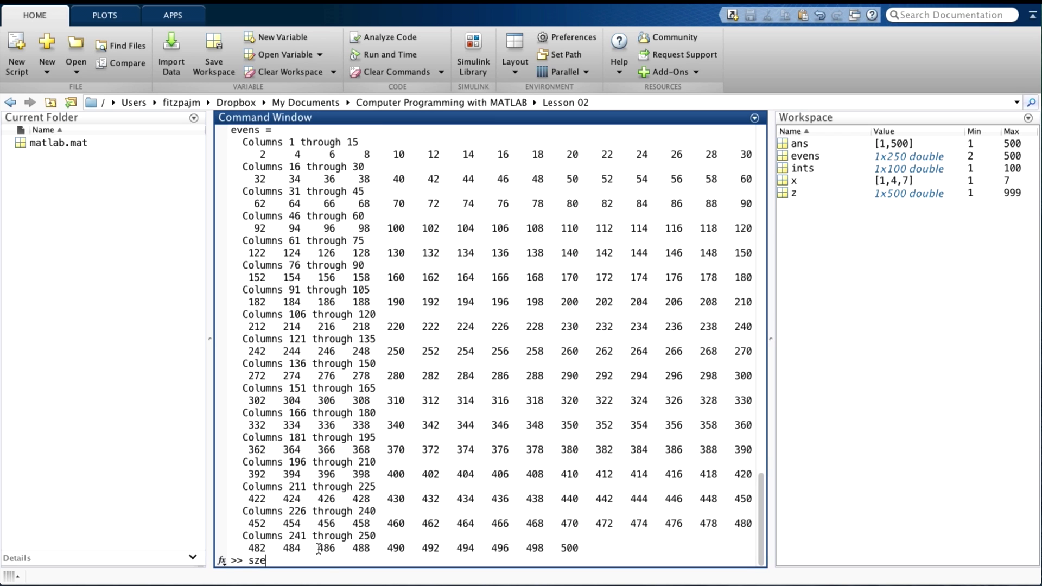
{"action": "key", "text": "BackSpace"}
{"action": "type", "text": "ize"}
{"action": "type", "text": "(evens"}
{"action": "type", "text": ")"}
{"action": "key", "text": "Return"}
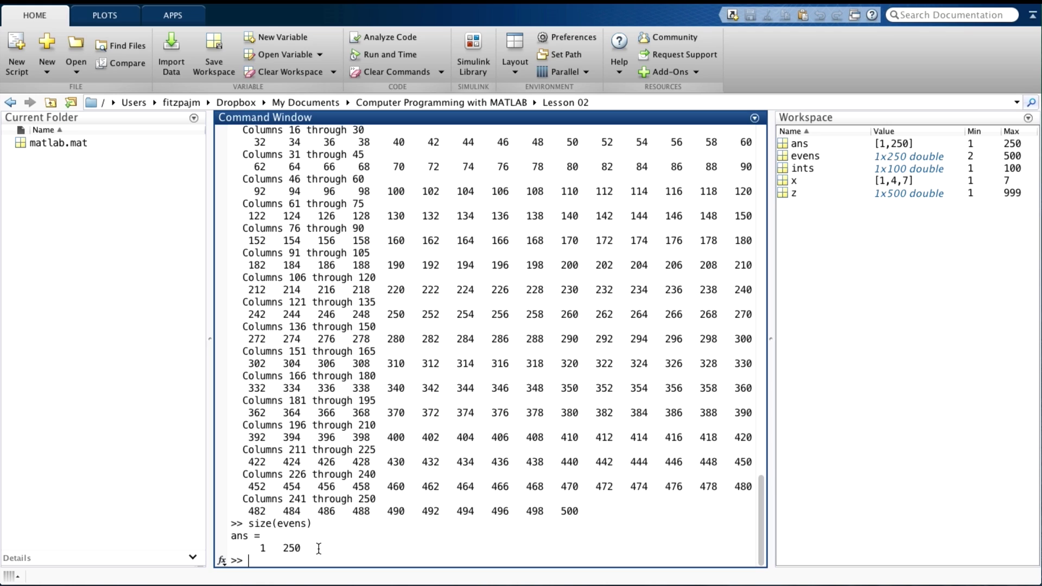
{"action": "type", "text": "7"}
{"action": "type", "text": ":-3:"}
{"action": "type", "text": "1"}
Step: Evaluate 7:-3:1, returning the descending sequence 7 4 1
{"action": "key", "text": "Return"}
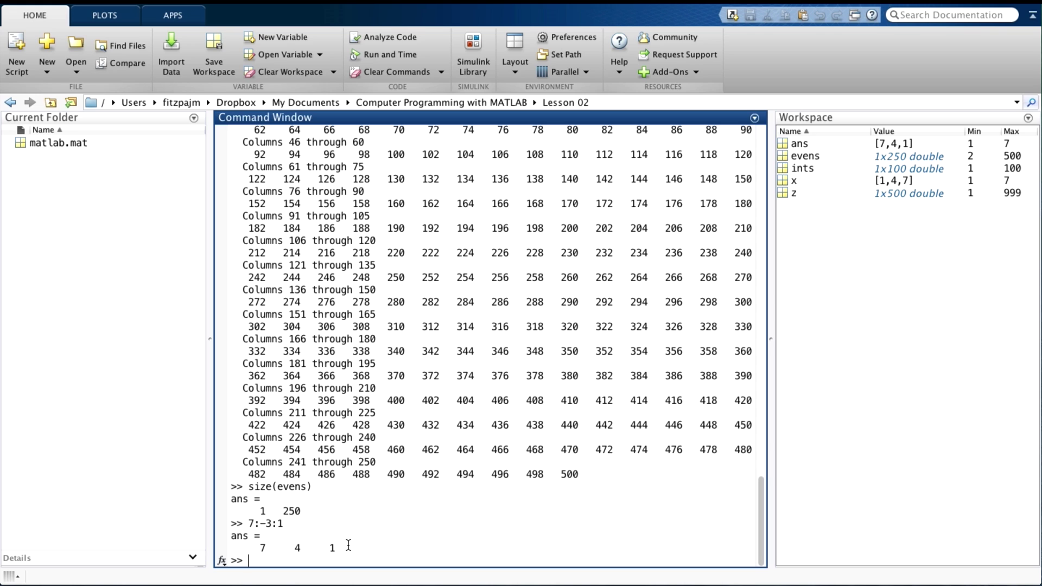
{"action": "type", "text": "down_"}
{"action": "type", "text": "by_10"}
{"action": "type", "text": " = 100"}
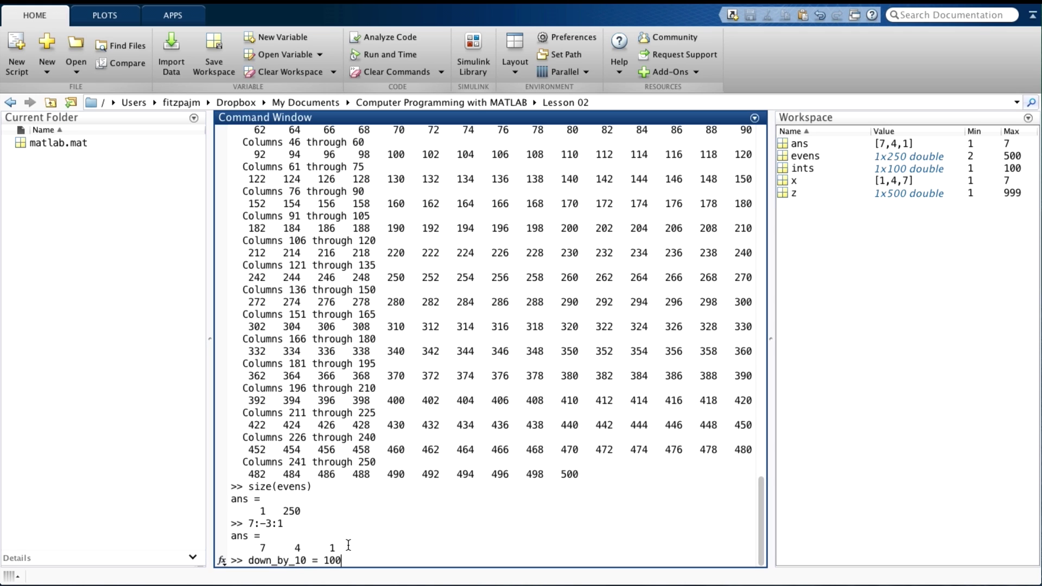
{"action": "type", "text": ":-10:"}
{"action": "type", "text": "-"}
{"action": "type", "text": "100"}
Step: Create down_by_10 as 100:-10:-100 and confirm its size is 1 21
{"action": "key", "text": "Return"}
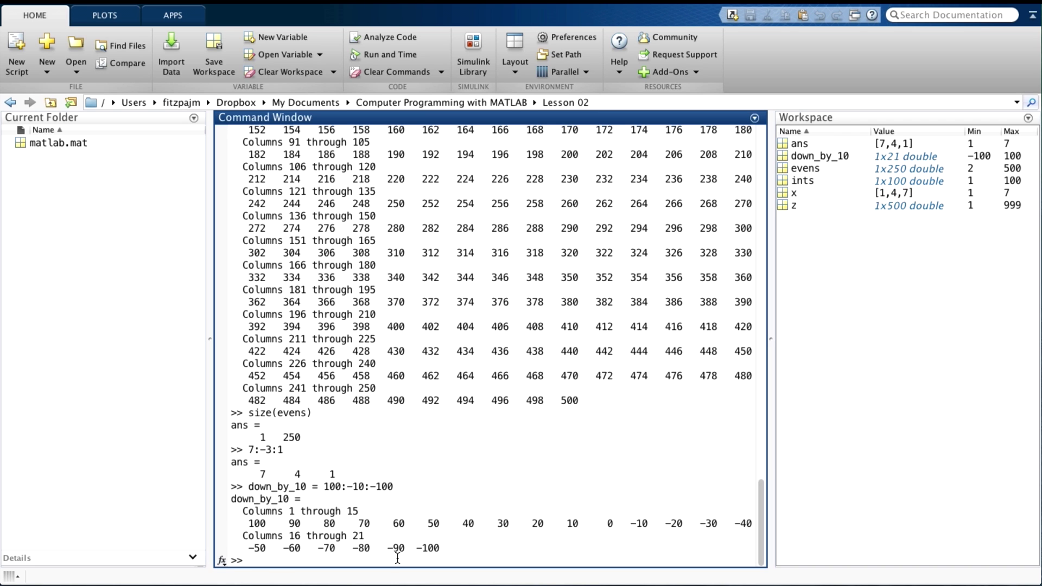
{"action": "type", "text": "sze"}
{"action": "type", "text": "ize(down"}
{"action": "type", "text": "_by_10"}
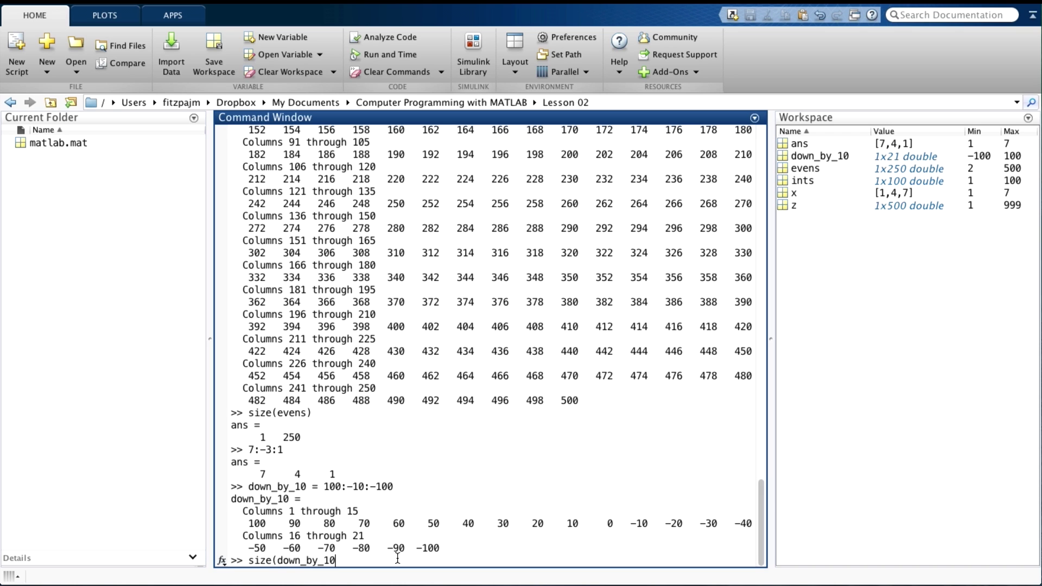
{"action": "type", "text": ")"}
{"action": "key", "text": "Return"}
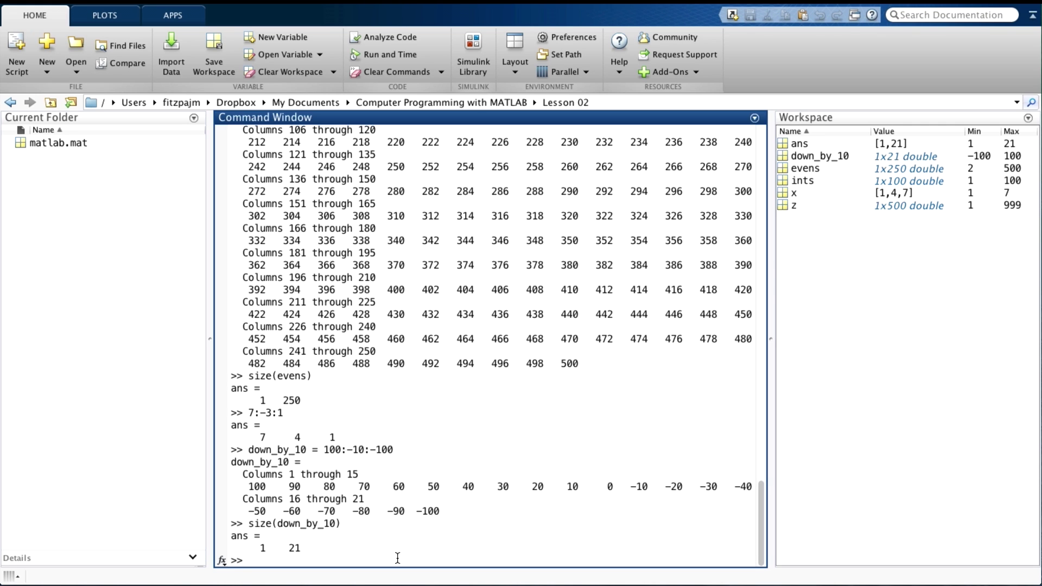
{"action": "type", "text": "x "}
{"action": "type", "text": "= 7:"}
{"action": "type", "text": "3:1"}
Step: Assign x = 7:3:1, an empty 1-by-0 matrix, and confirm size(x) is 1 0
{"action": "key", "text": "Return"}
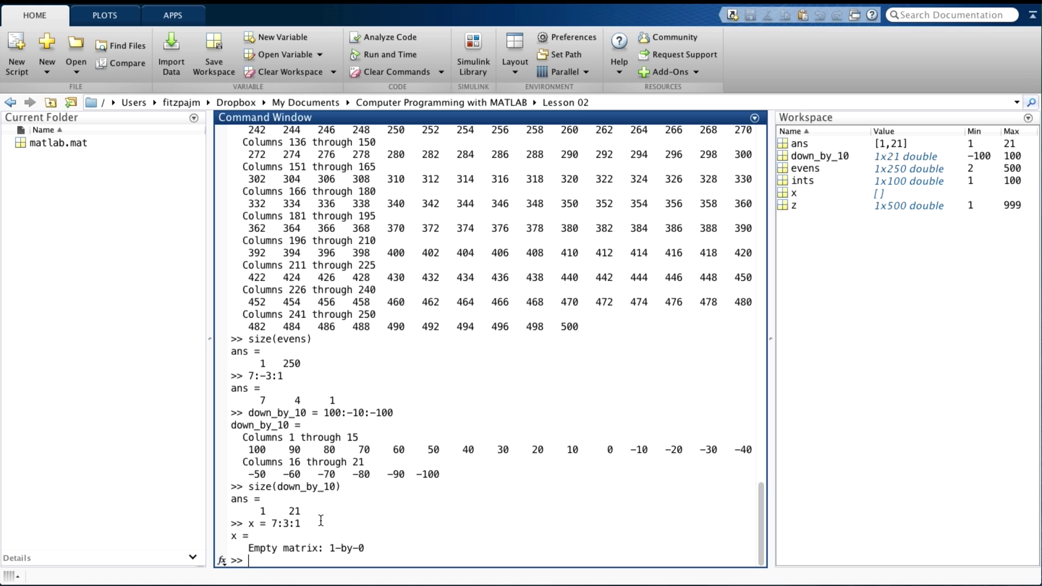
{"action": "type", "text": "s"}
{"action": "type", "text": "ize("}
{"action": "type", "text": "x)"}
{"action": "key", "text": "Return"}
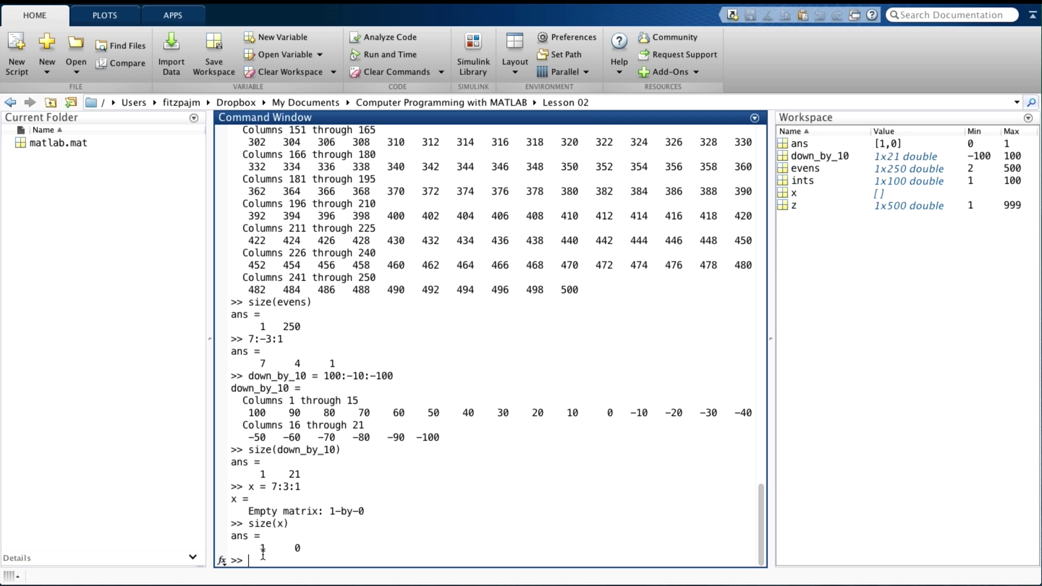
{"action": "type", "text": "x"}
{"action": "type", "text": " = []"}
Step: Reassign x = [] and show size(x) reporting 0 0
{"action": "key", "text": "Return"}
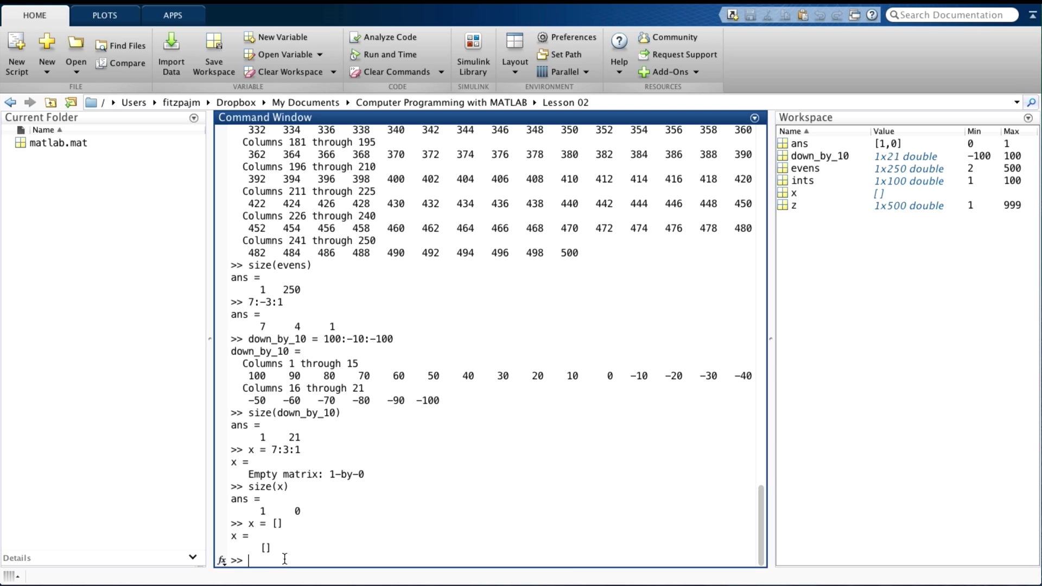
{"action": "type", "text": "size("}
{"action": "type", "text": "x)"}
{"action": "key", "text": "Return"}
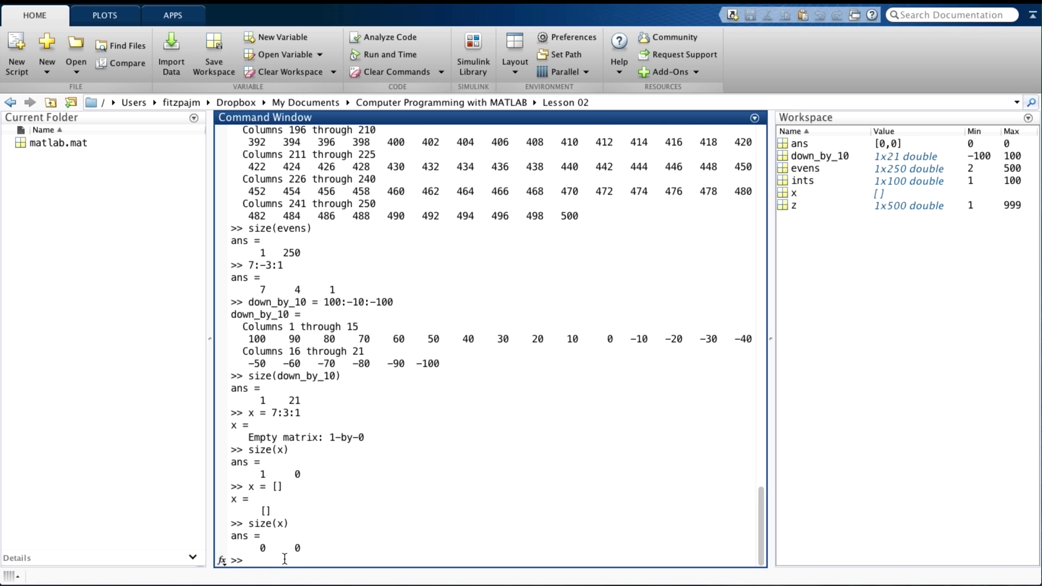